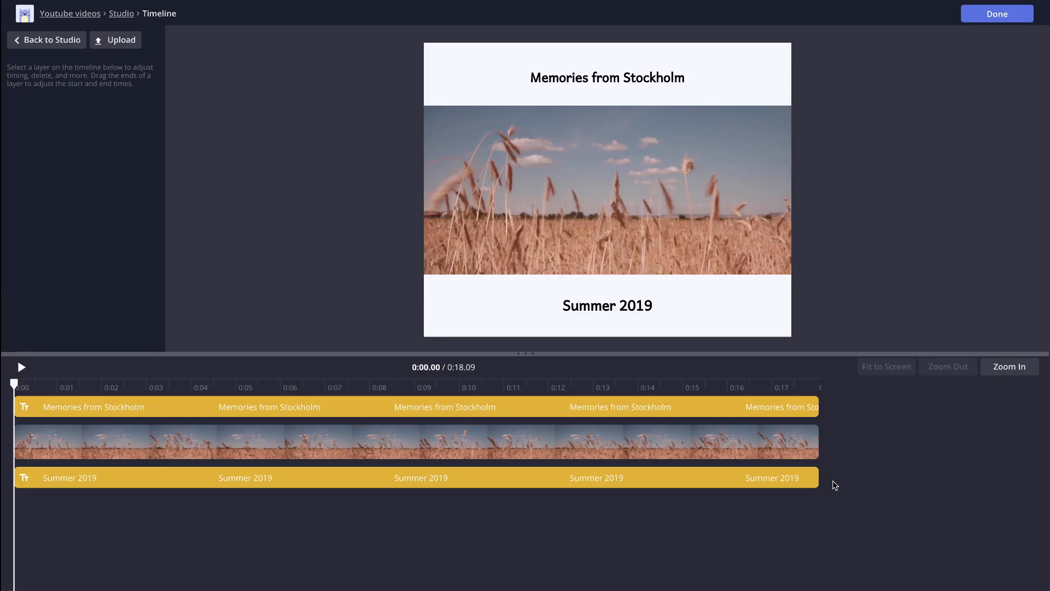
Trim the end of the "Summer 2019" text layer to about 9.82 s and check frames before and after its end
click(782, 406)
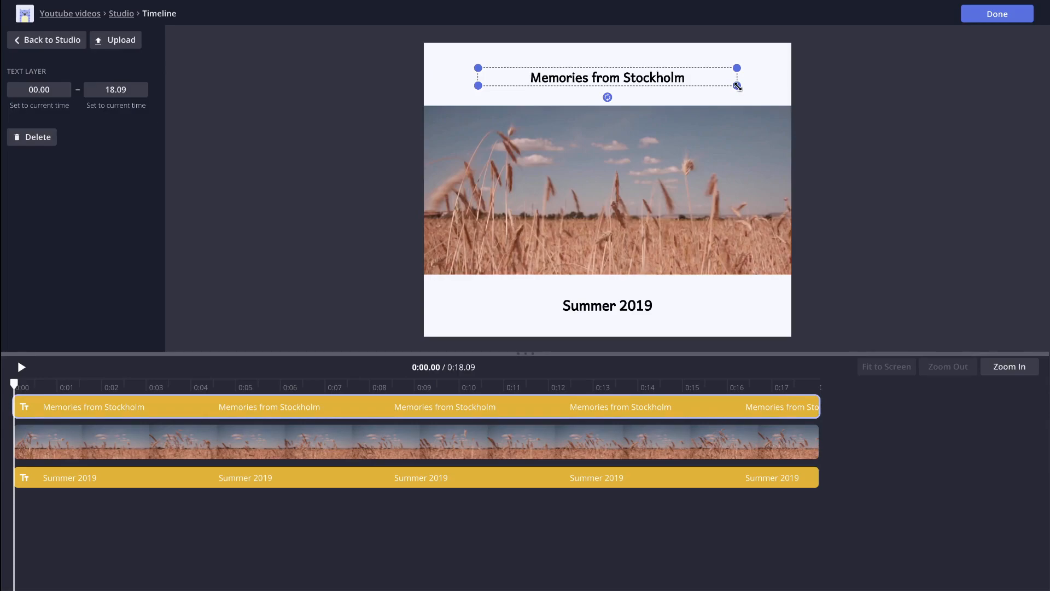
click(693, 446)
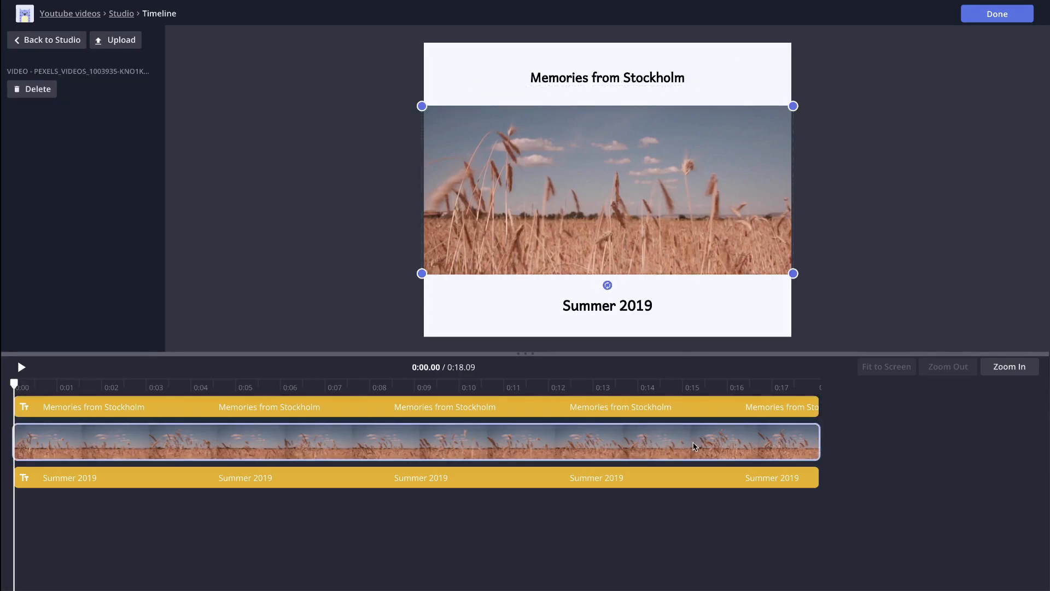
click(693, 471)
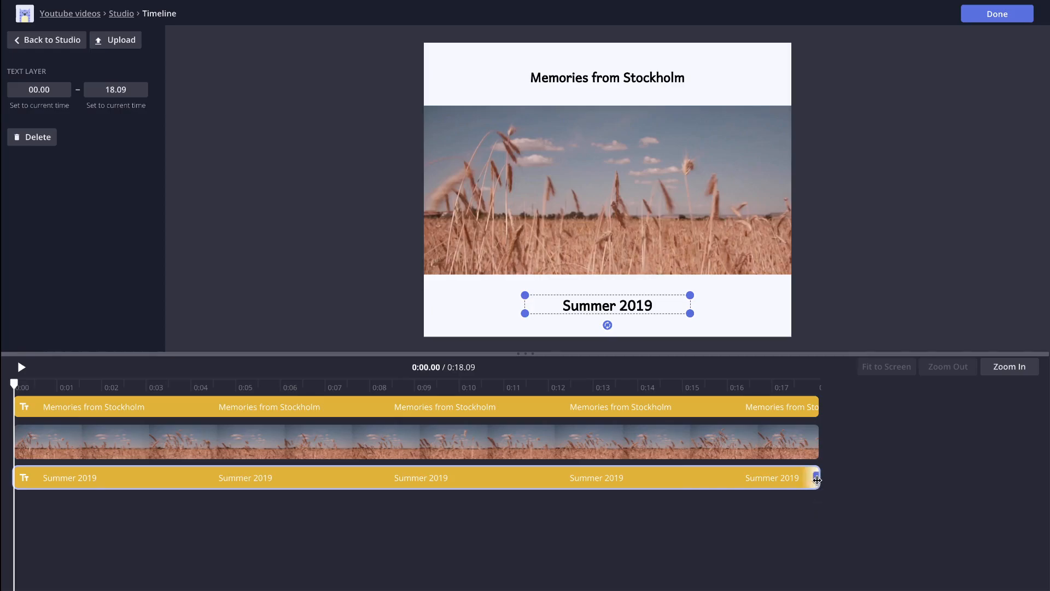
drag(817, 480, 448, 468)
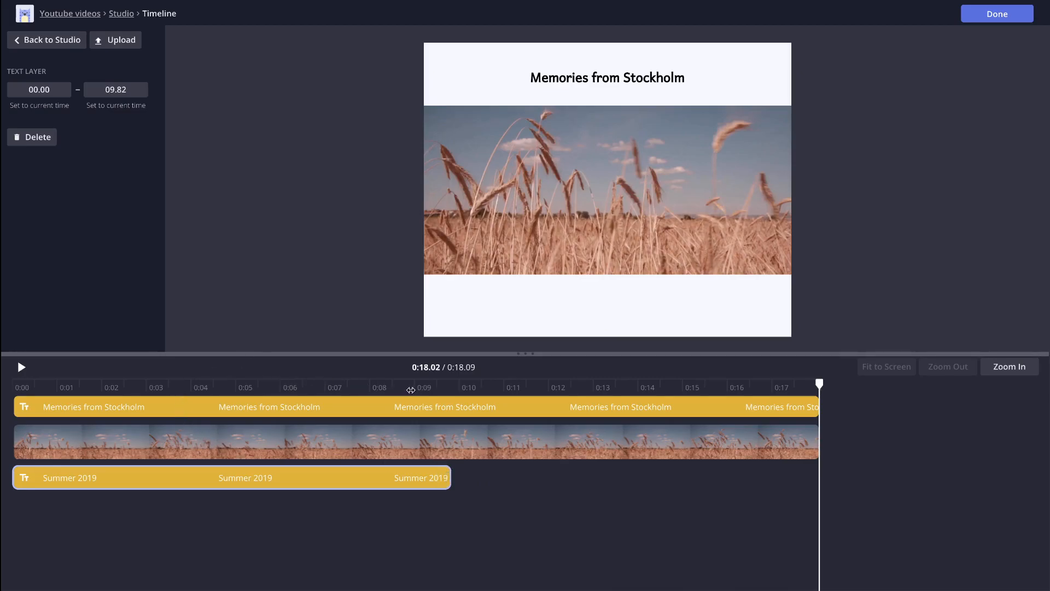
click(354, 380)
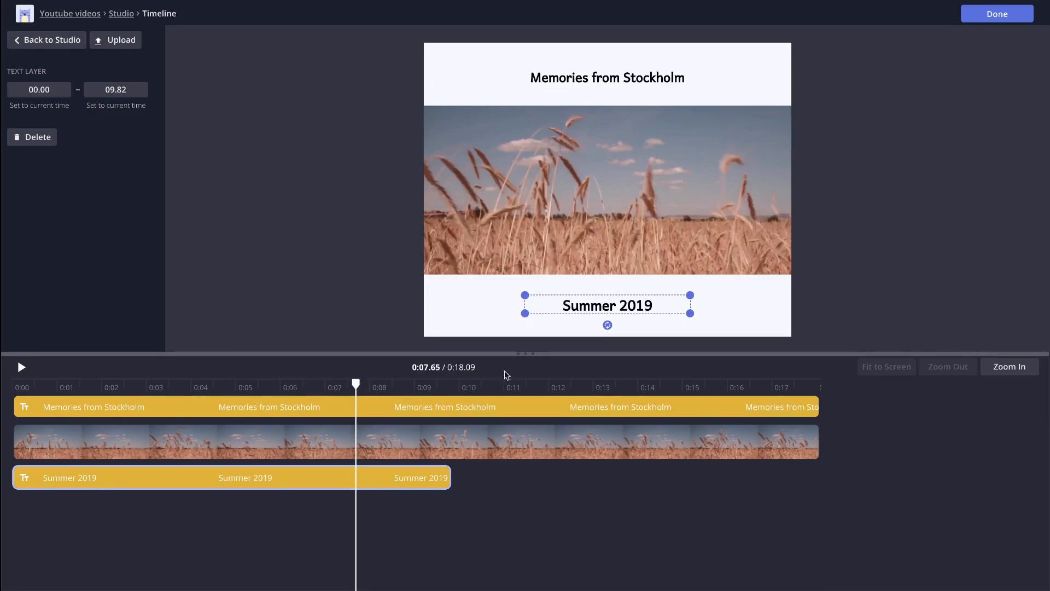
click(550, 381)
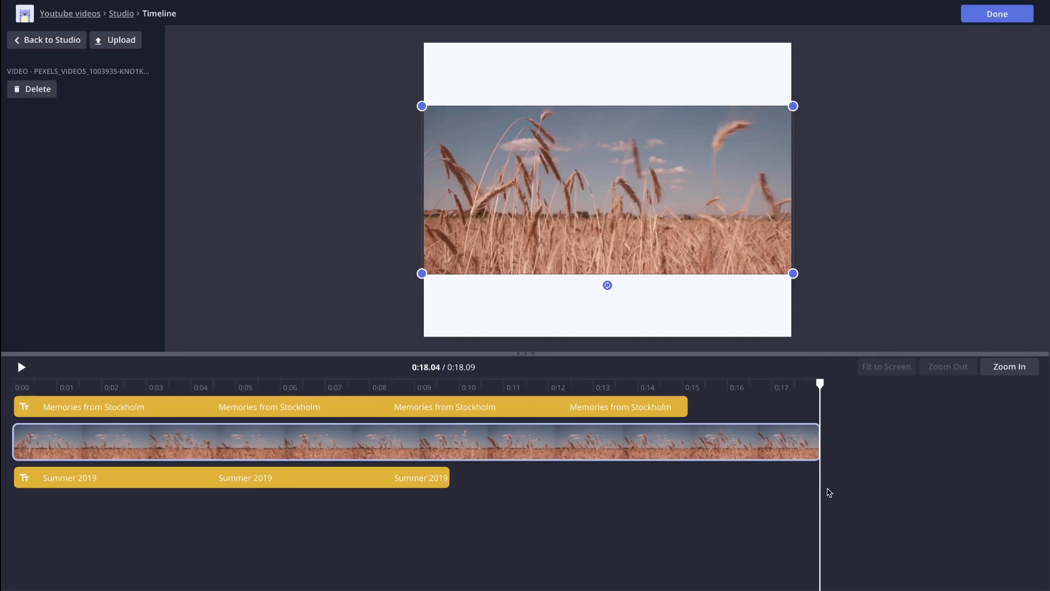
Fine-tune the end time of the "Memories from Stockholm" text layer to 15.06 s
click(540, 409)
click(539, 409)
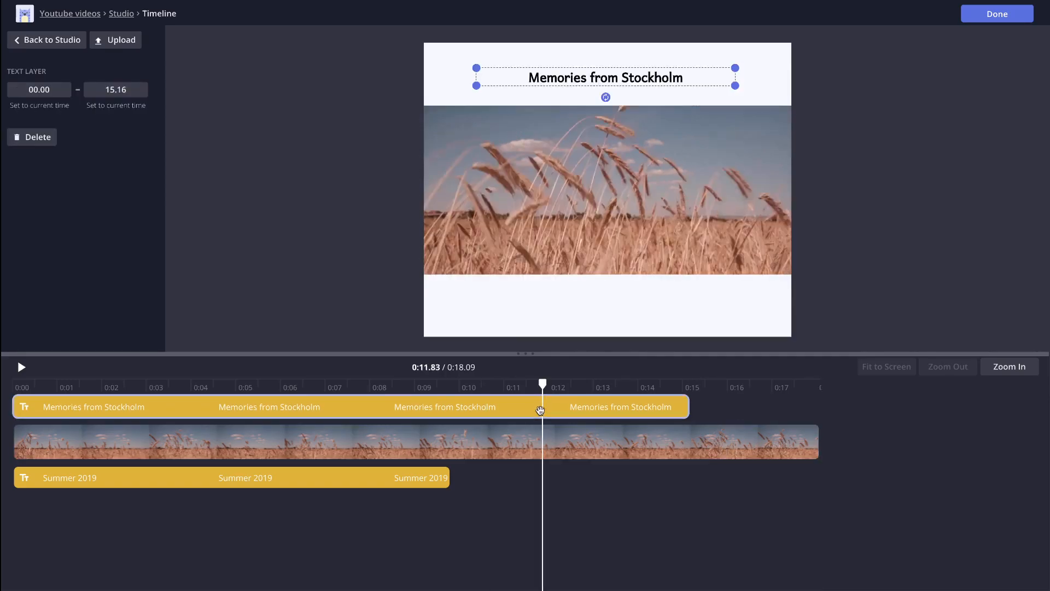
click(116, 93)
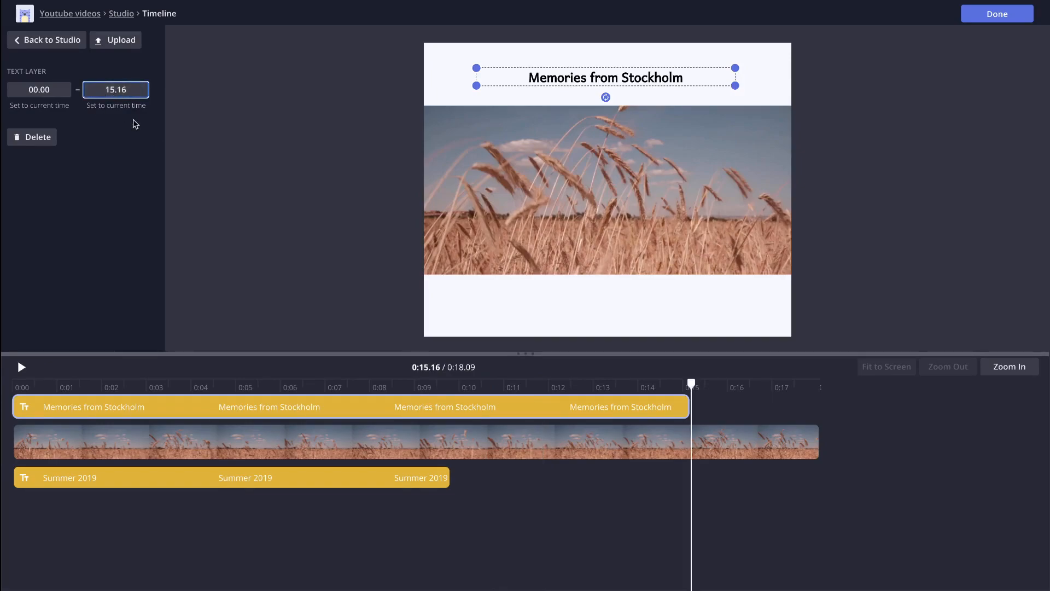
key(Down)
key(Down)
key(Down)
key(Down)
key(Down)
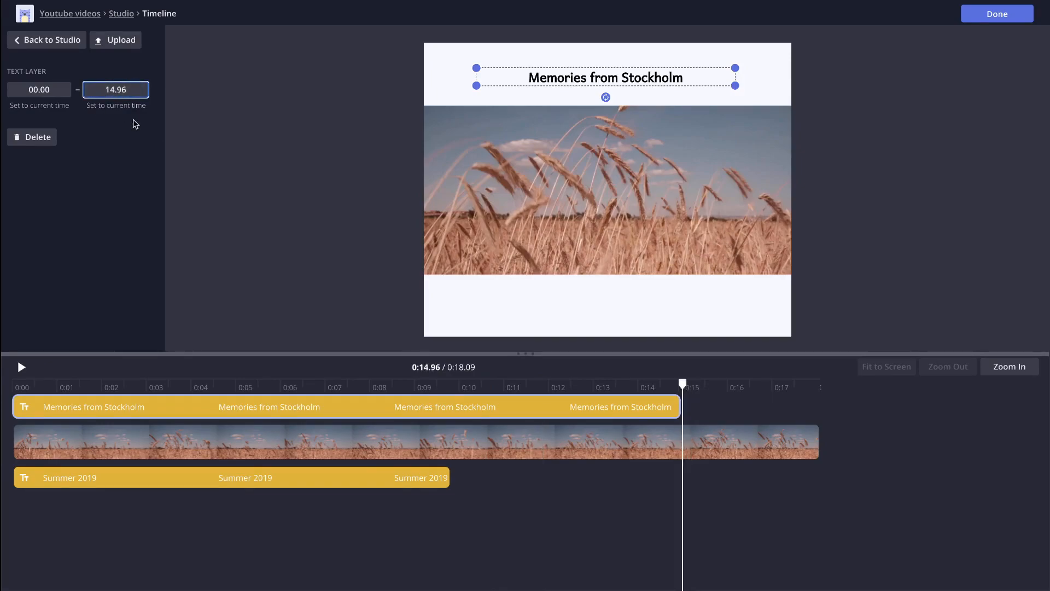
key(Down)
key(Down)
key(Down)
key(Down)
key(Down)
key(Down)
key(Down)
key(Down)
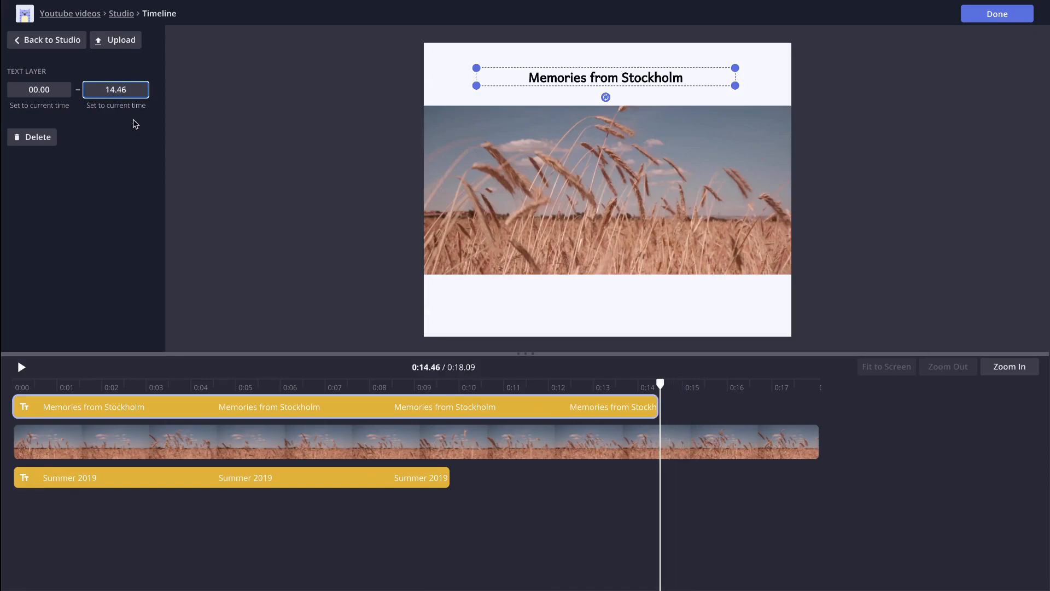
key(Down)
key(Up)
key(Up)
key(Up)
key(Up)
key(Up)
key(Up)
key(Up)
key(Up)
key(Up)
key(Up)
key(Up)
key(Up)
key(Up)
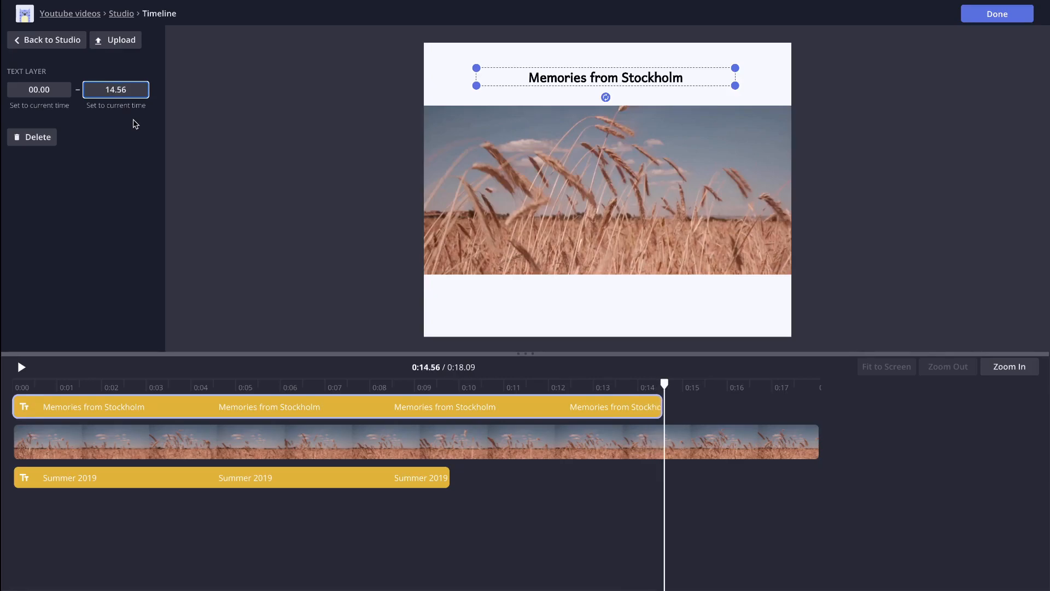
Play the video from near its beginning for a few seconds and pause it
click(18, 386)
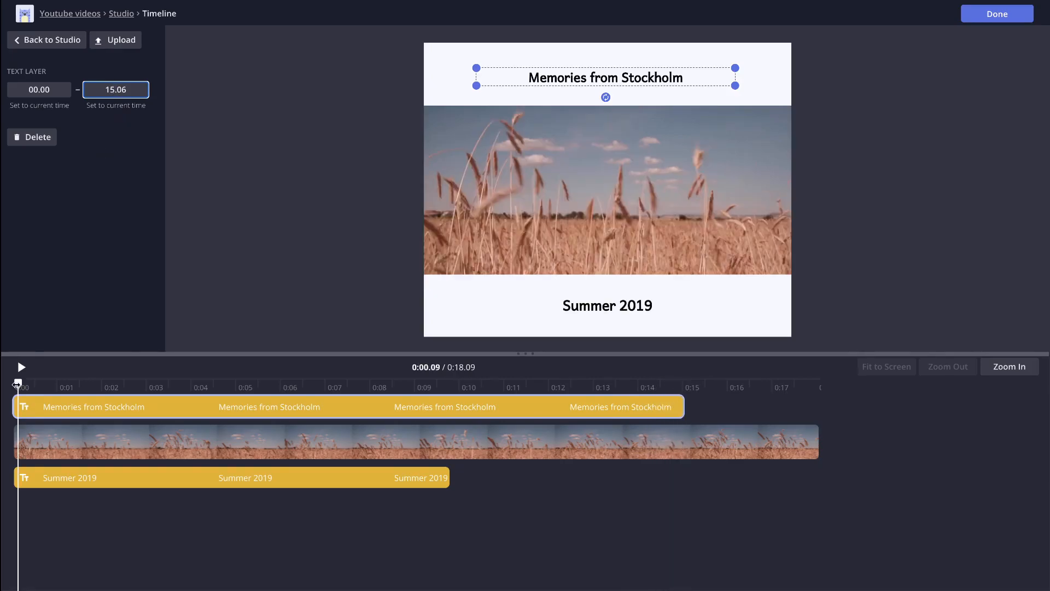
click(20, 367)
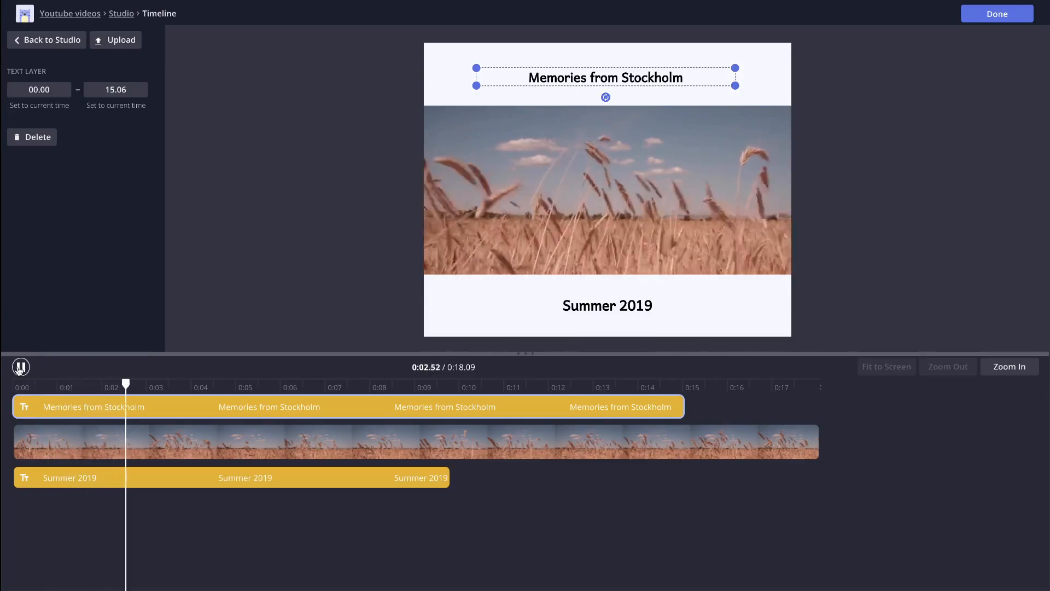
click(21, 367)
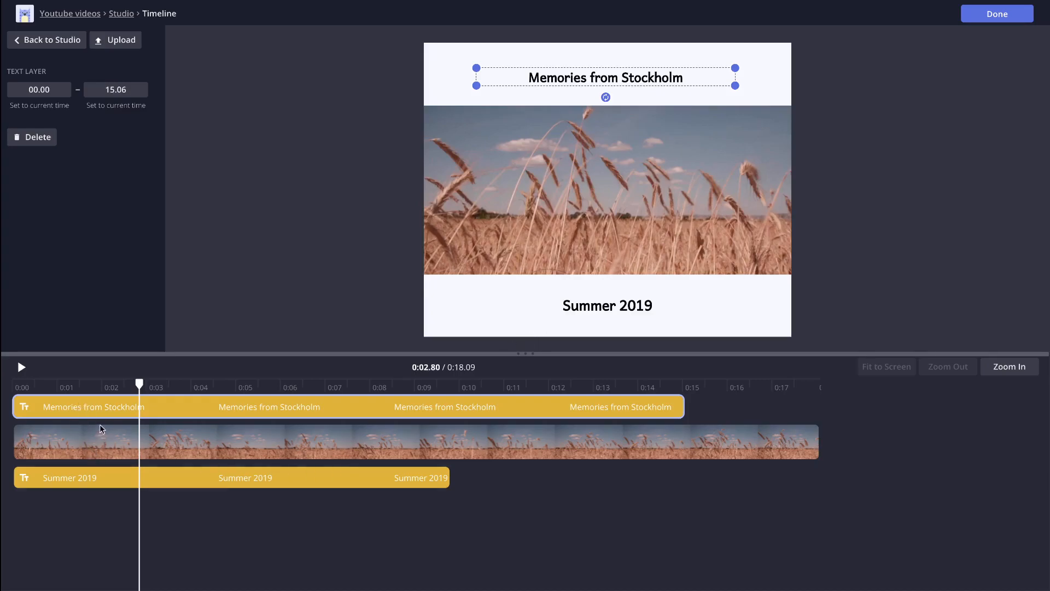
Extend the "Memories from Stockholm" layer to 18.09 s and shift the "Summer 2019" layer to run from about 8.27 to 18.09 s
drag(681, 409, 826, 413)
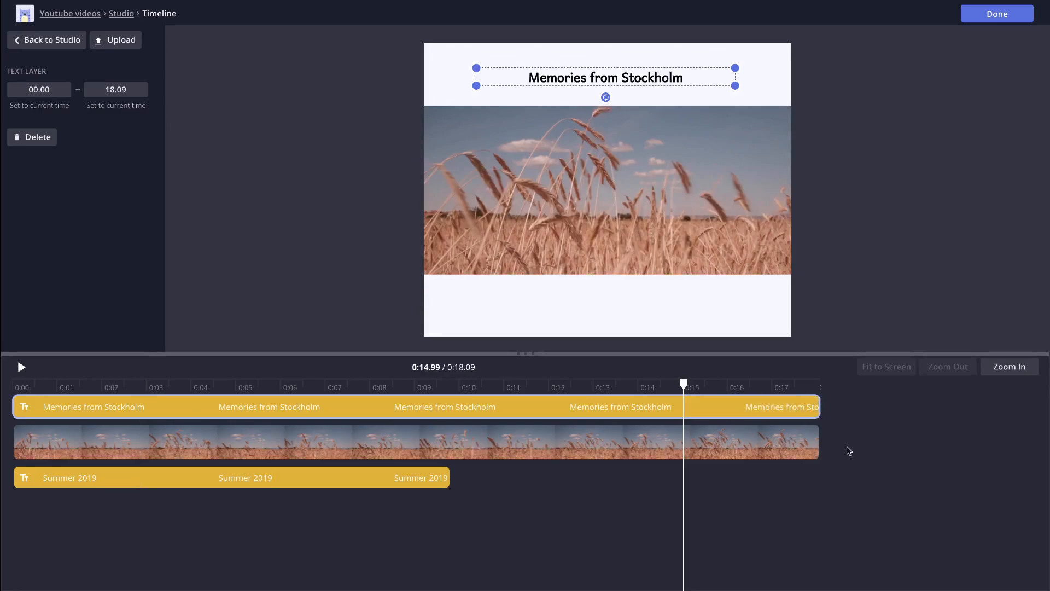
click(277, 479)
drag(194, 485, 565, 504)
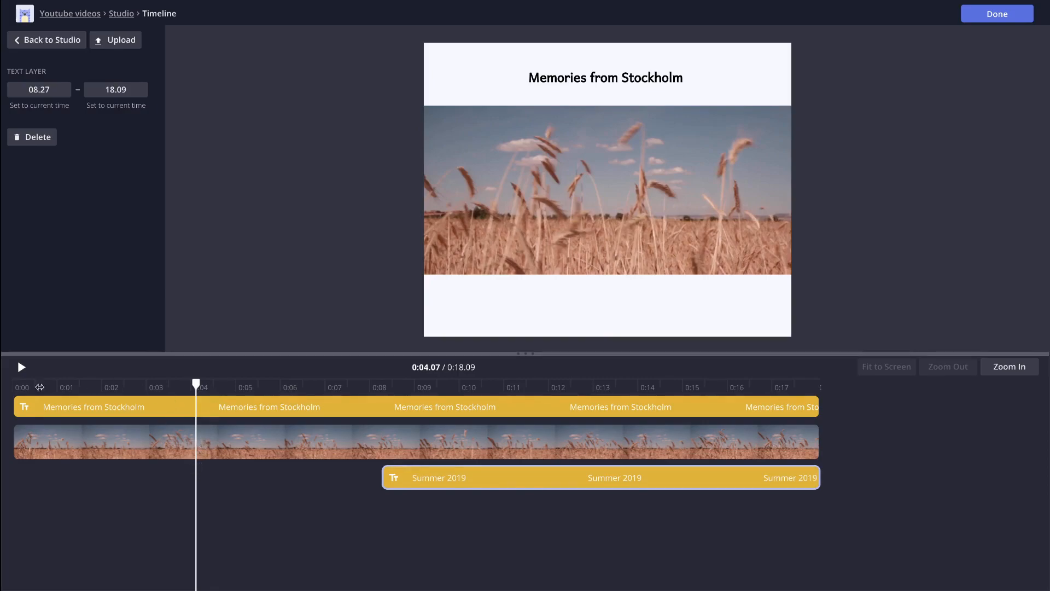
Play the video from about 5.41 s past the start of the "Summer 2019" text and pause it
click(255, 384)
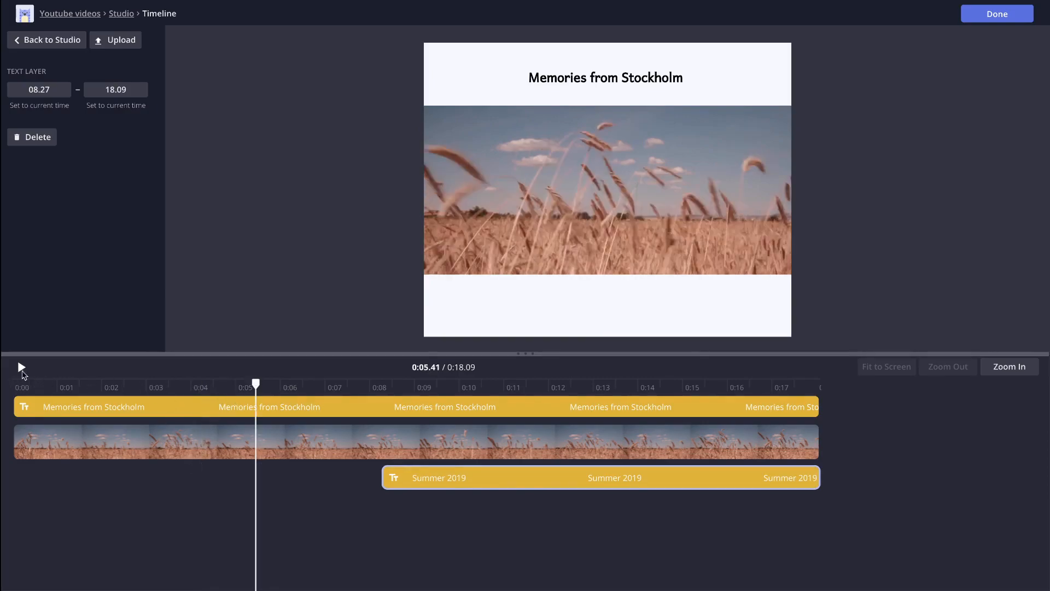
click(18, 370)
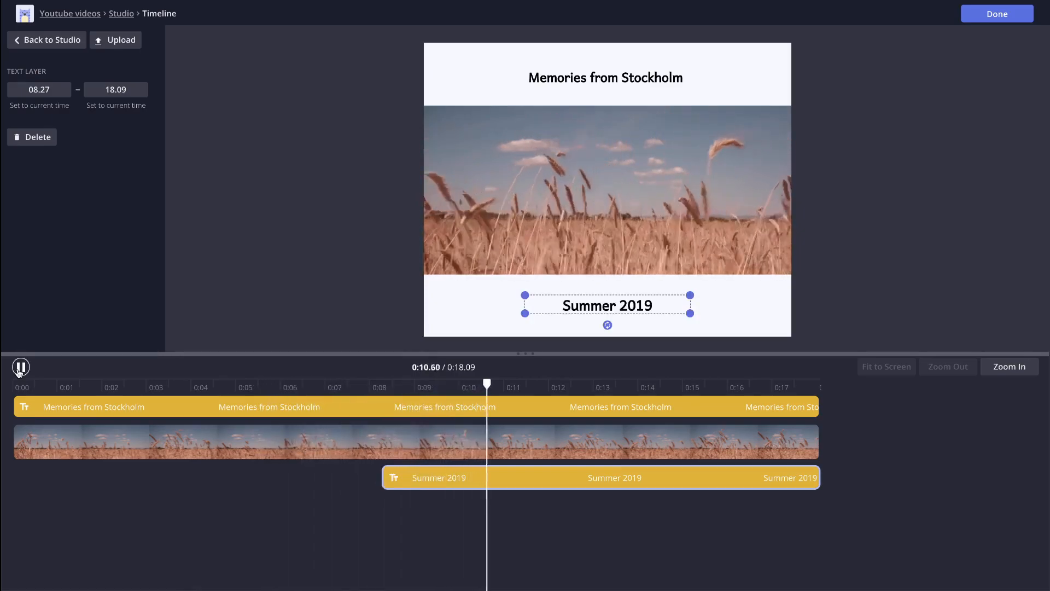
click(20, 367)
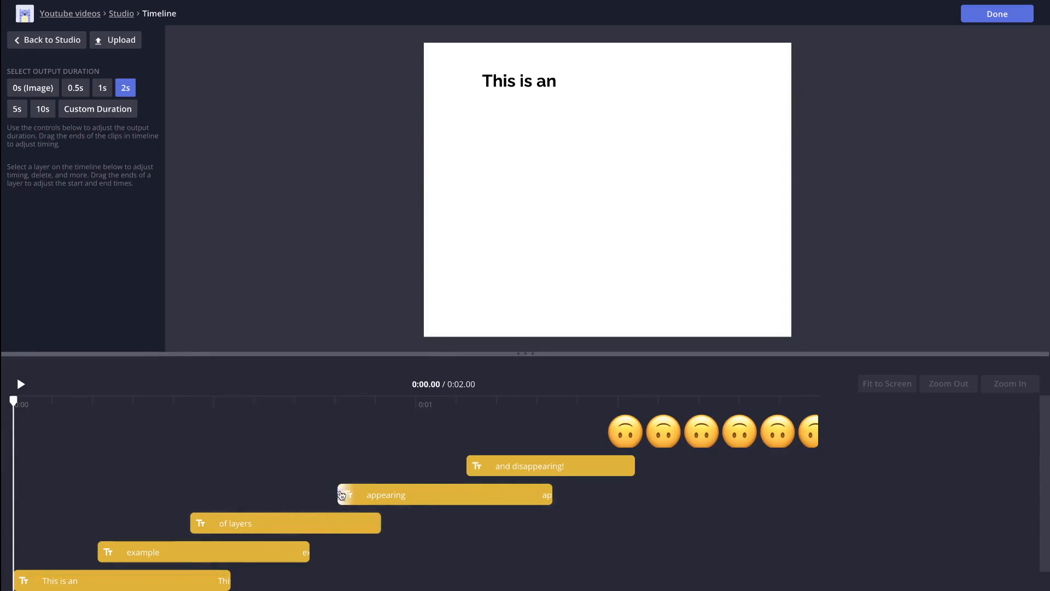
Preview the staggered text and emoji layers at 0.86 s and 1.05 s, and play the animation from the beginning
click(362, 541)
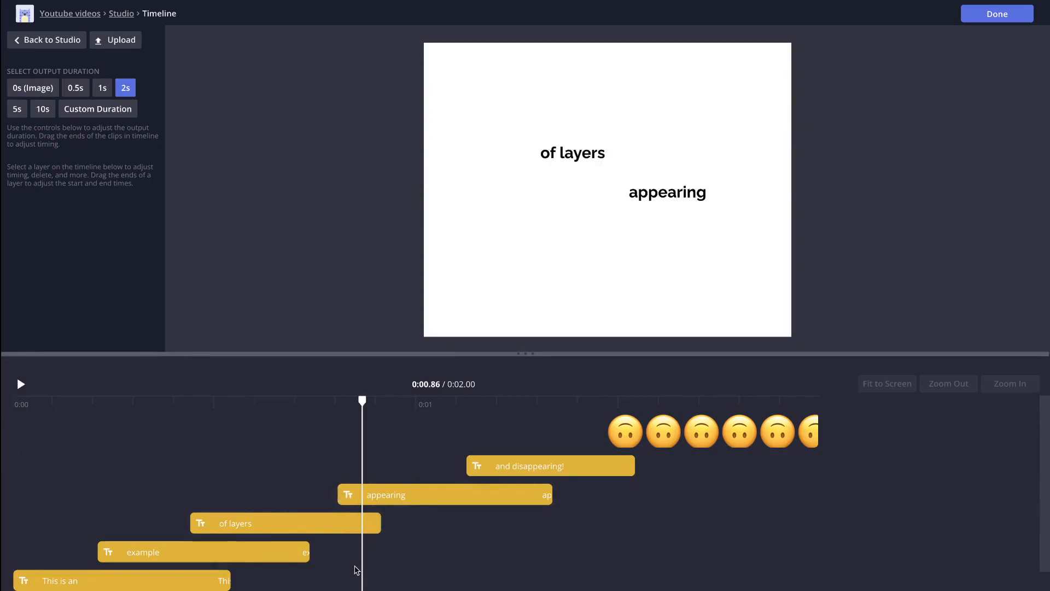
click(435, 528)
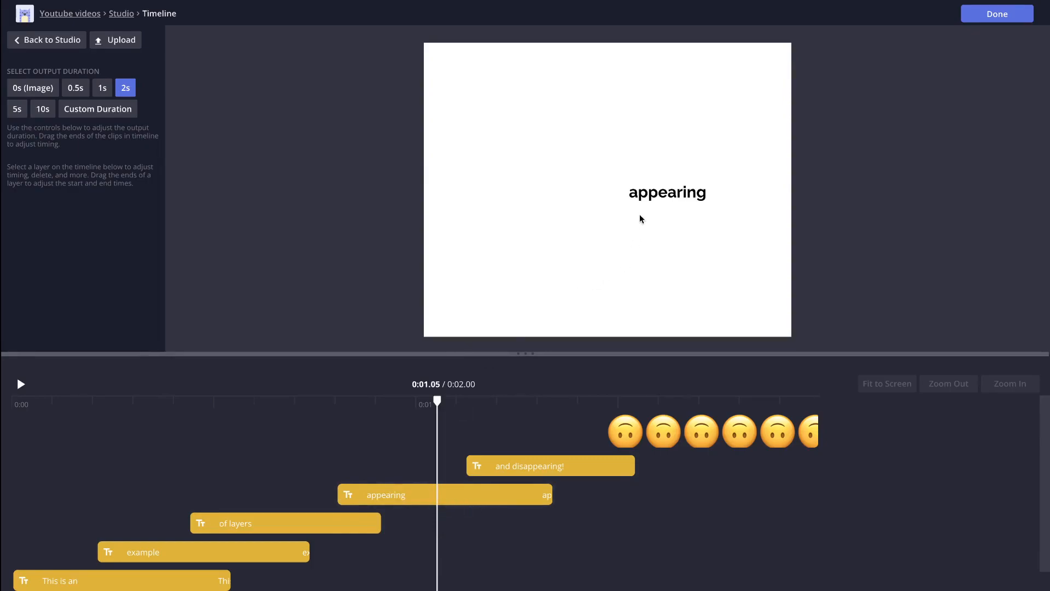
click(20, 384)
click(20, 383)
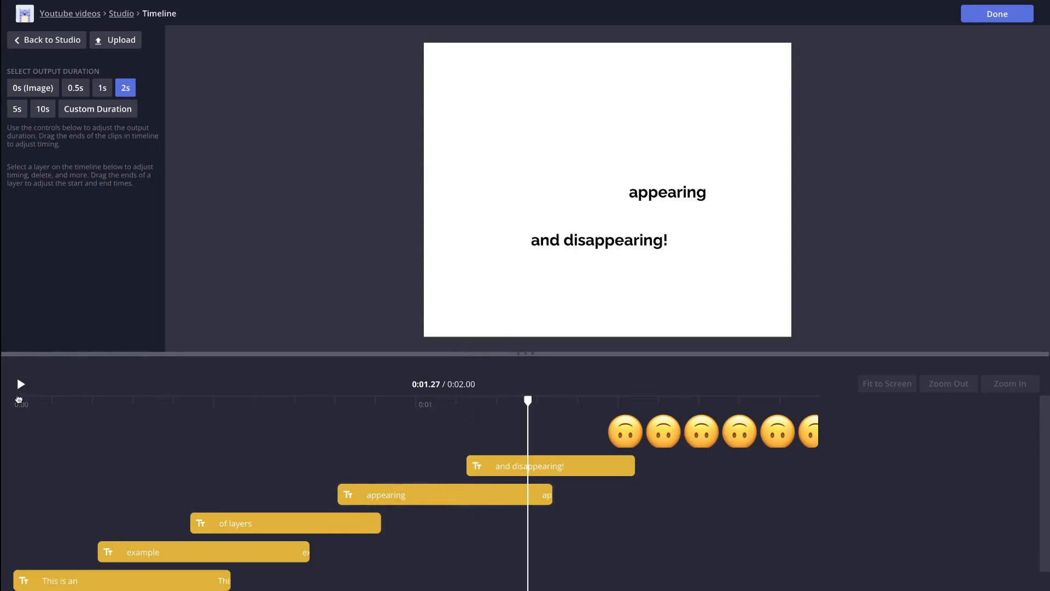
click(19, 397)
click(19, 383)
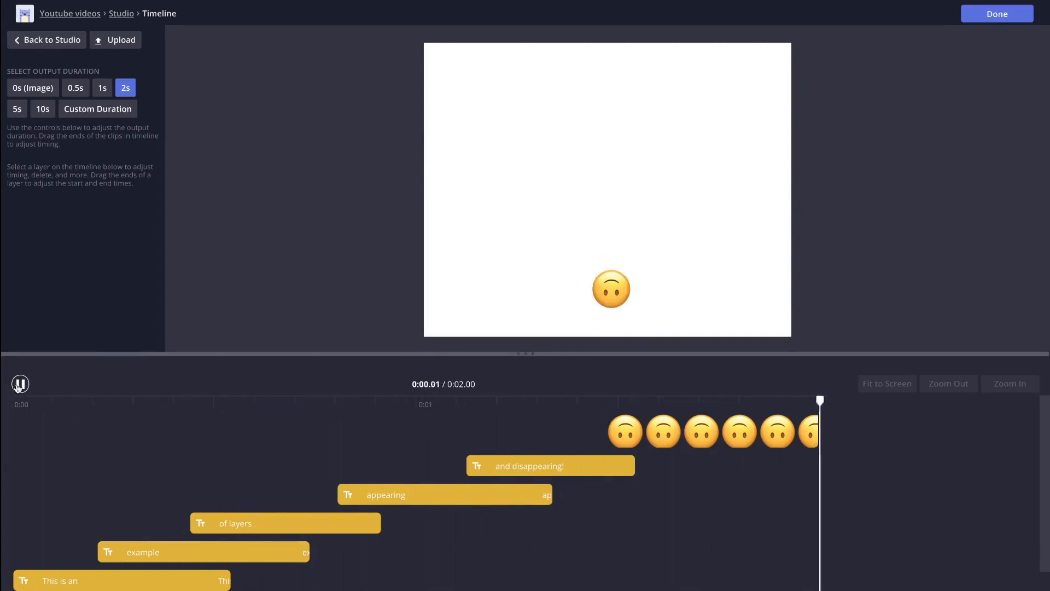